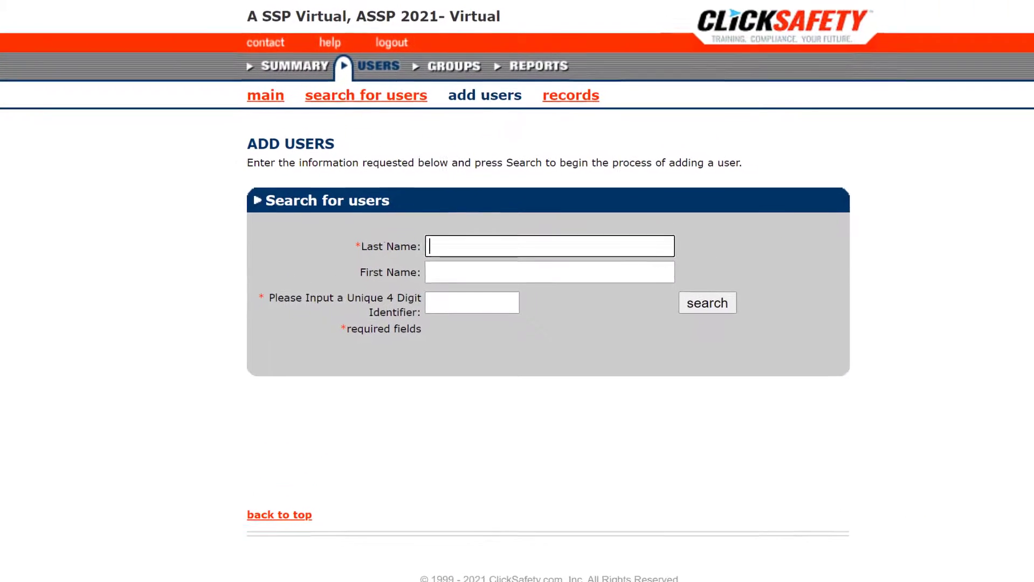
- Search existing users by the employee's last name, first name and 4-digit identifier
text(Doe)
key(Tab)
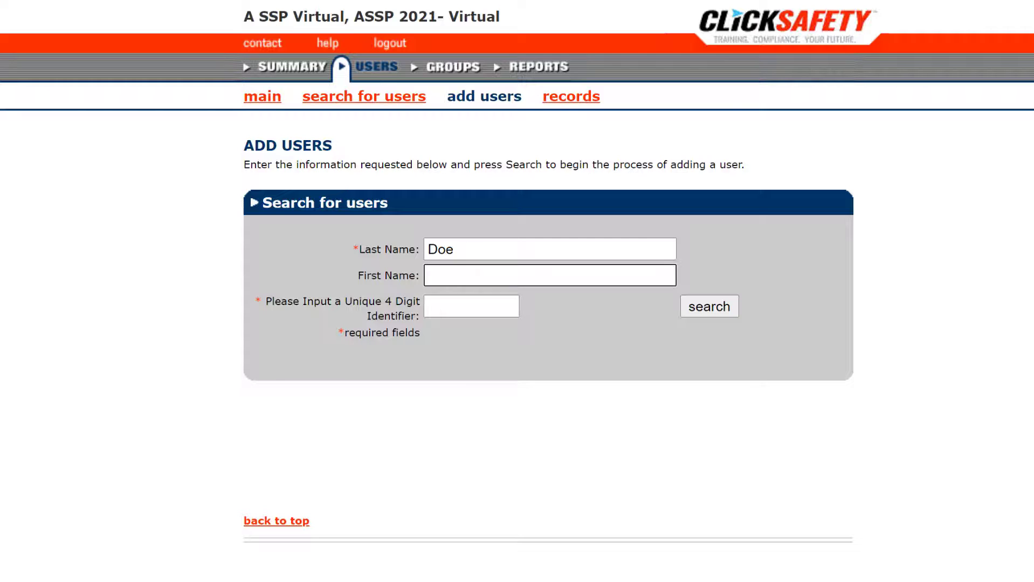
text(Jacob)
key(Tab)
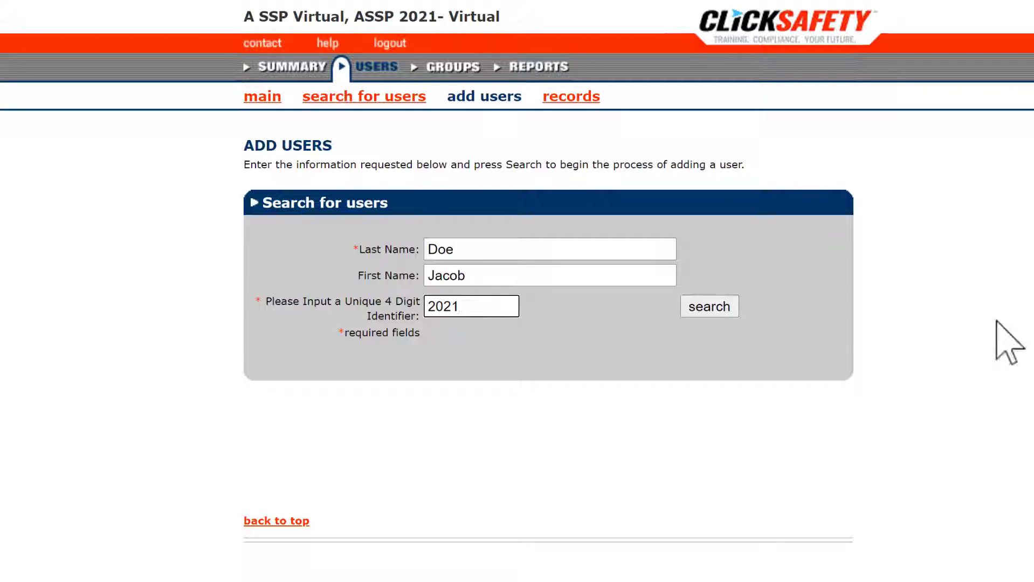
click(725, 305)
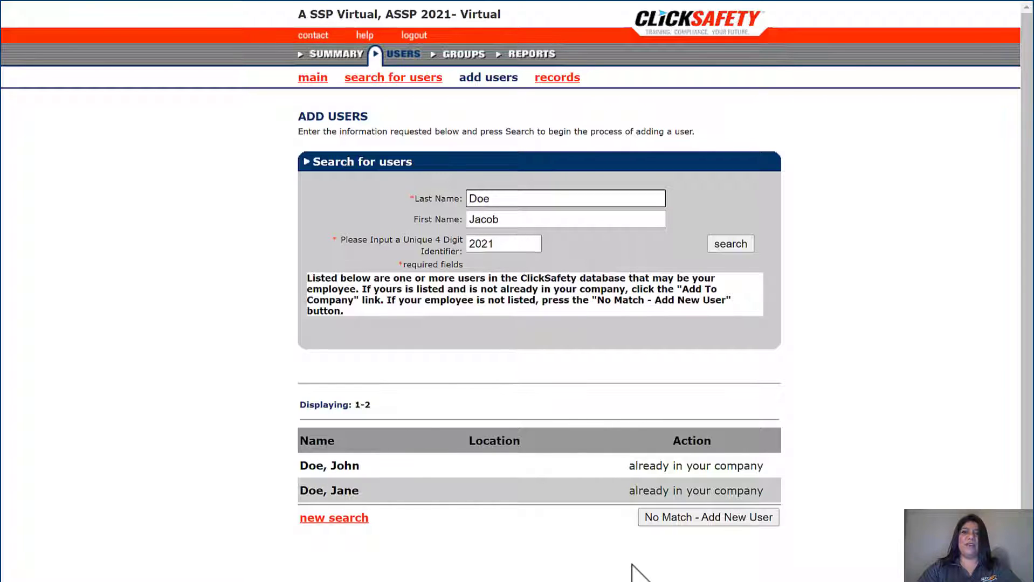
- Start a No Match new user record and enter the employee's e-mail address
click(688, 519)
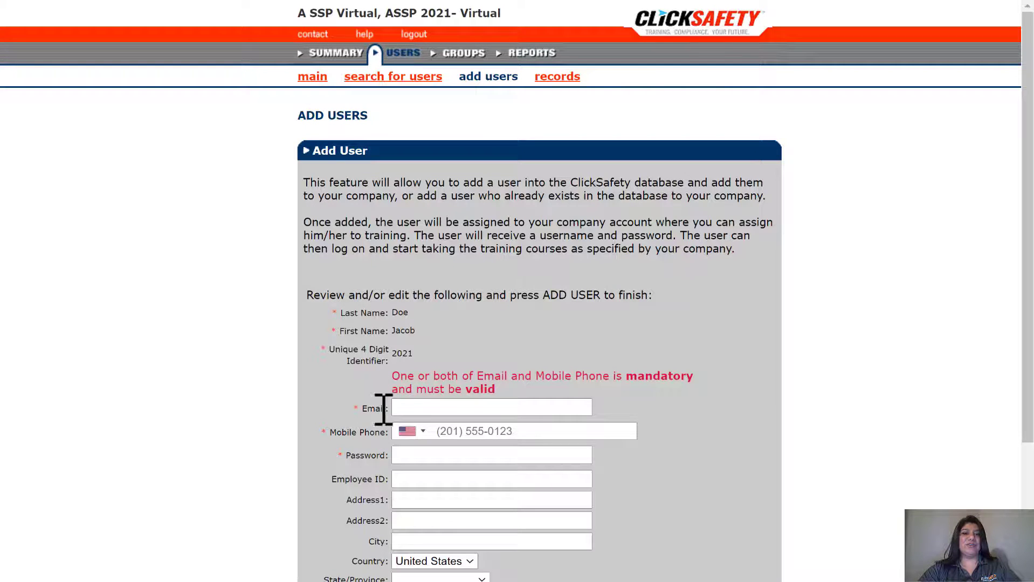
click(408, 408)
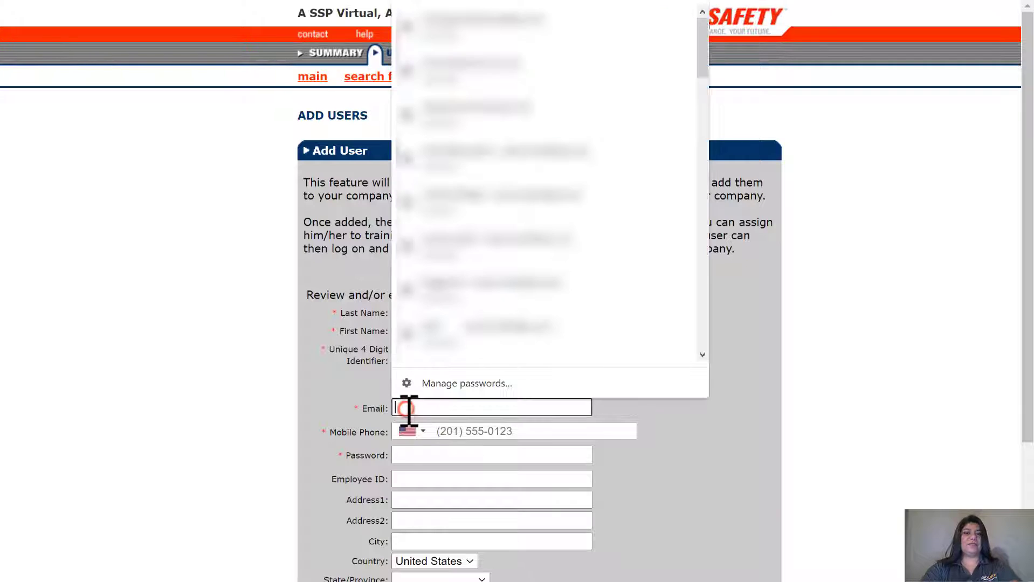
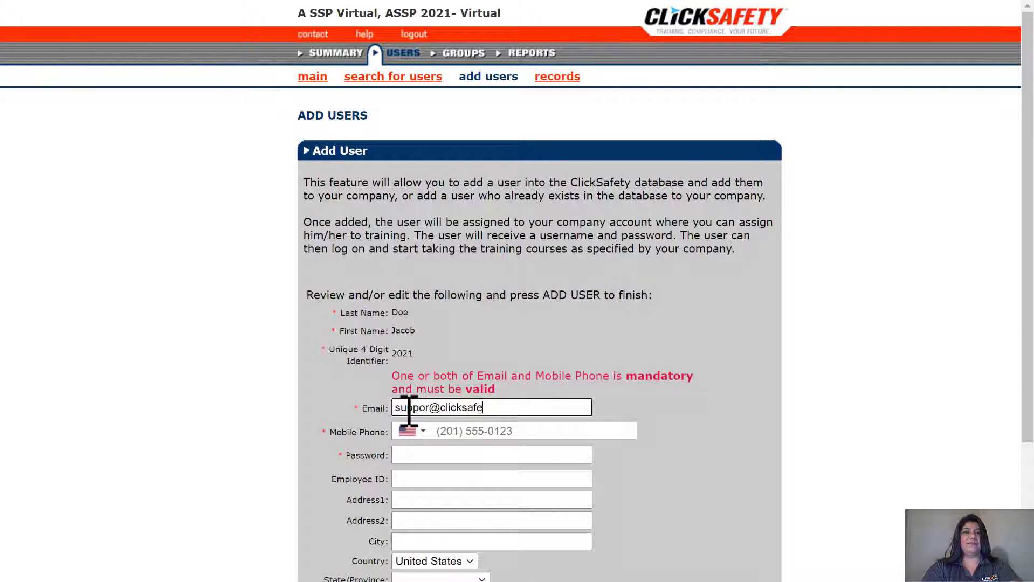
key(Tab)
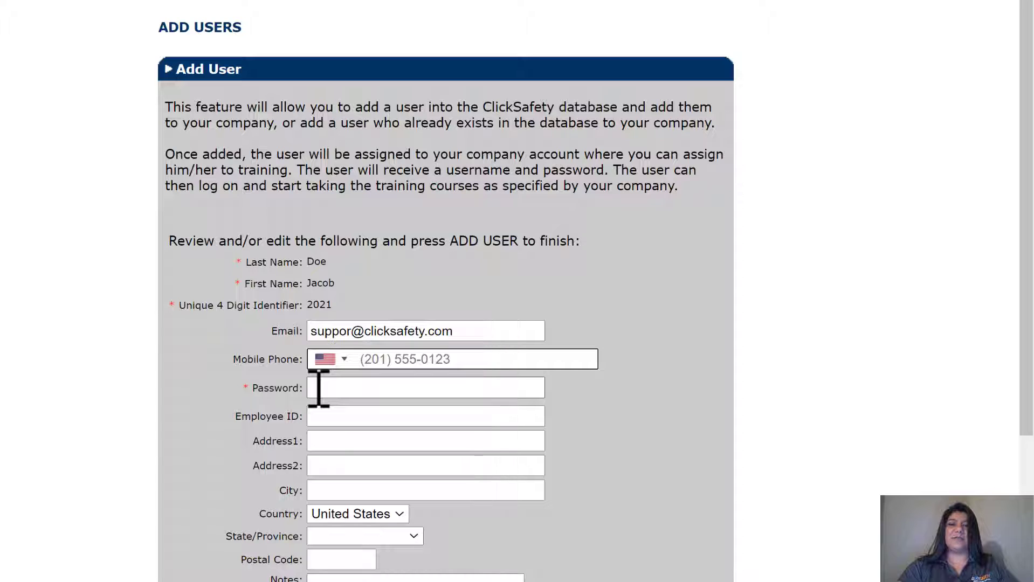
- Enter the account password and submit the new user with ADD USER
click(318, 388)
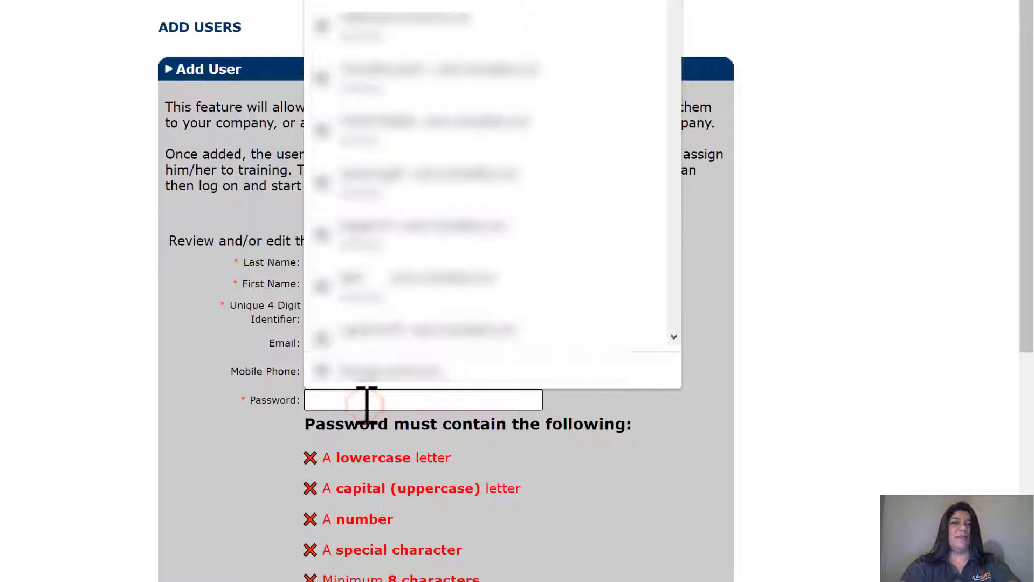
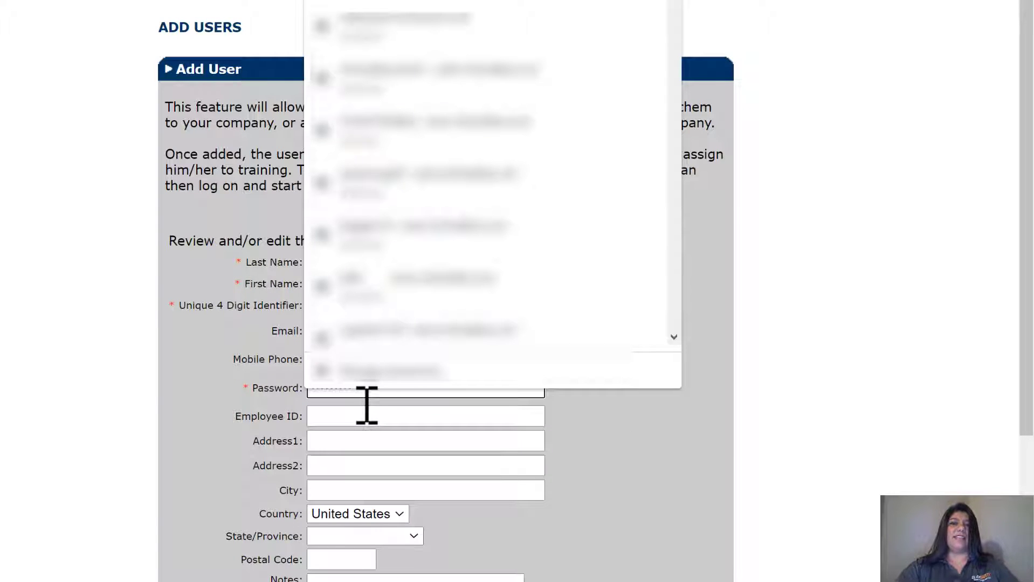
click(595, 471)
scroll(595, 501, down, 7)
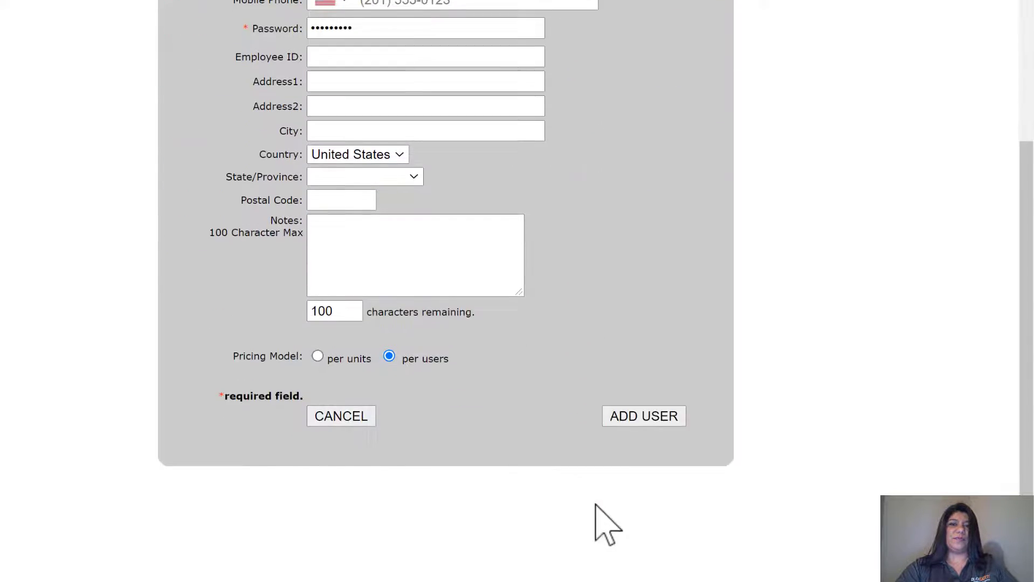
click(642, 417)
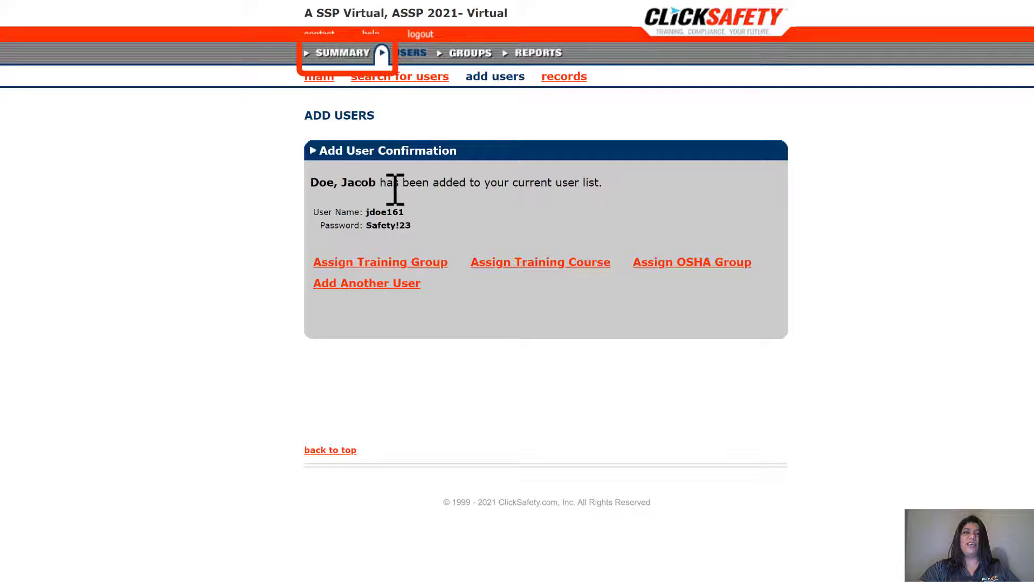
- Go from the Add User Confirmation page back to the account dashboard
click(346, 57)
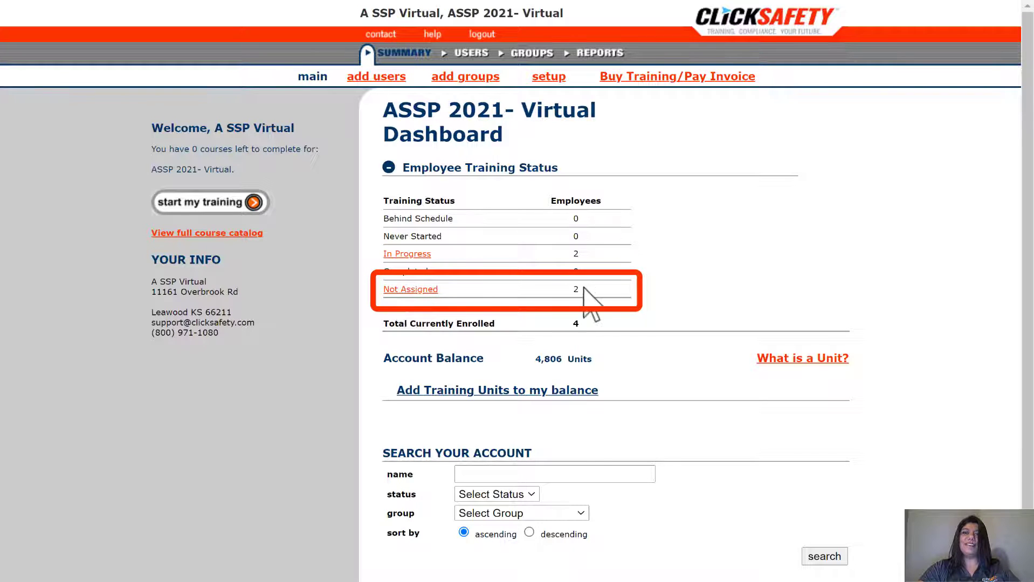
- From the Not Assigned list, choose Assign Training Course for the new user
click(421, 292)
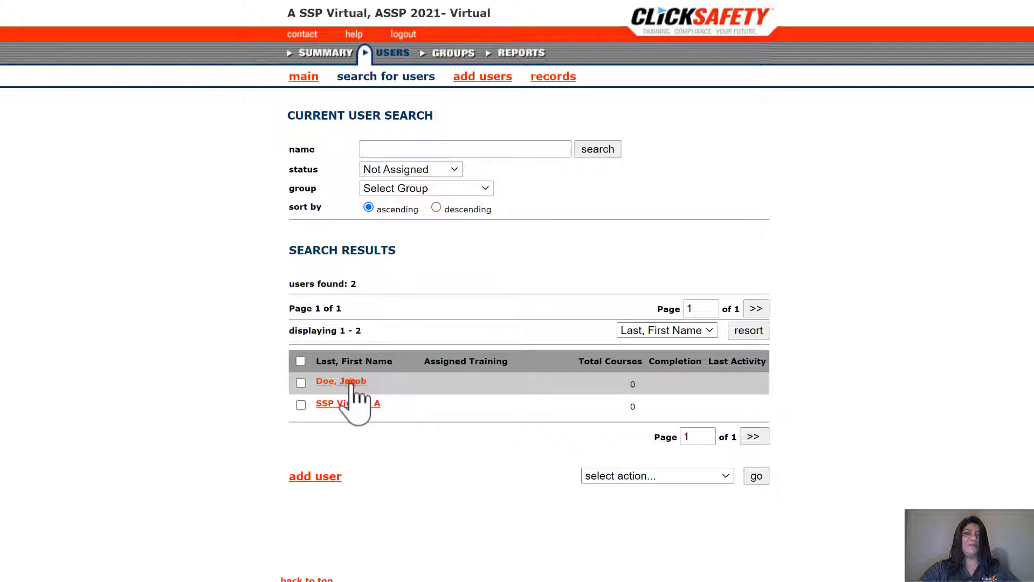
click(351, 382)
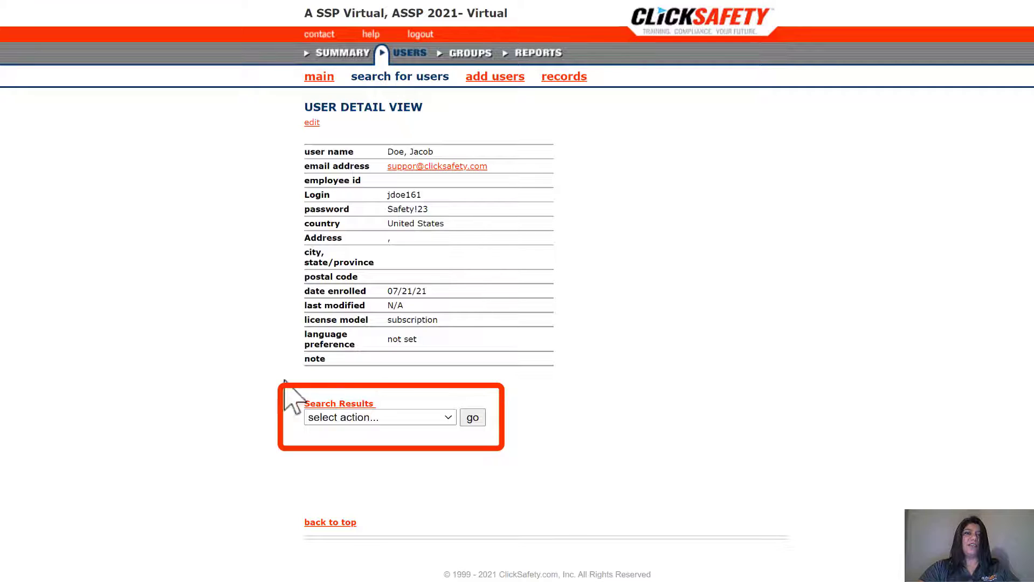
click(447, 418)
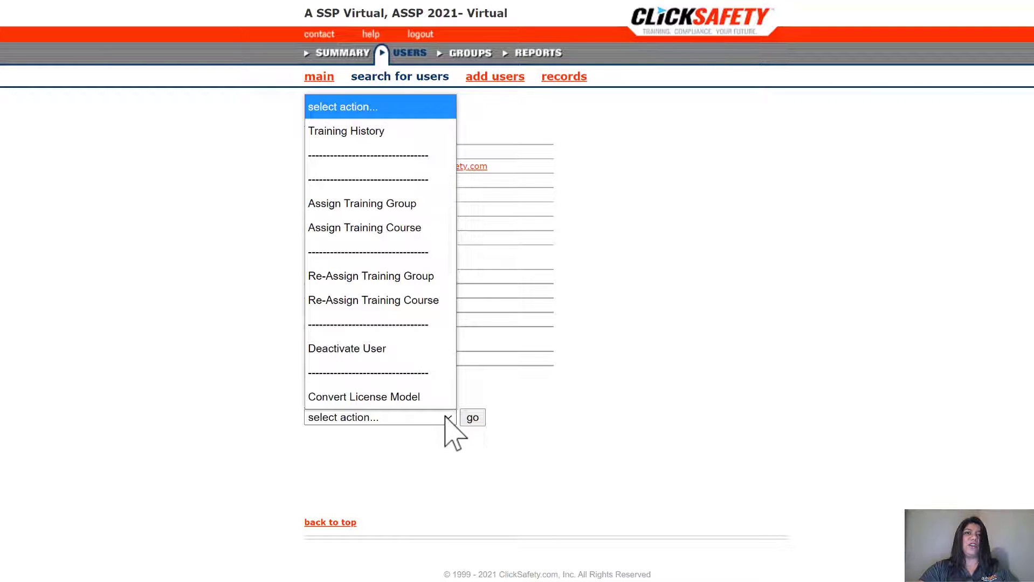
click(386, 232)
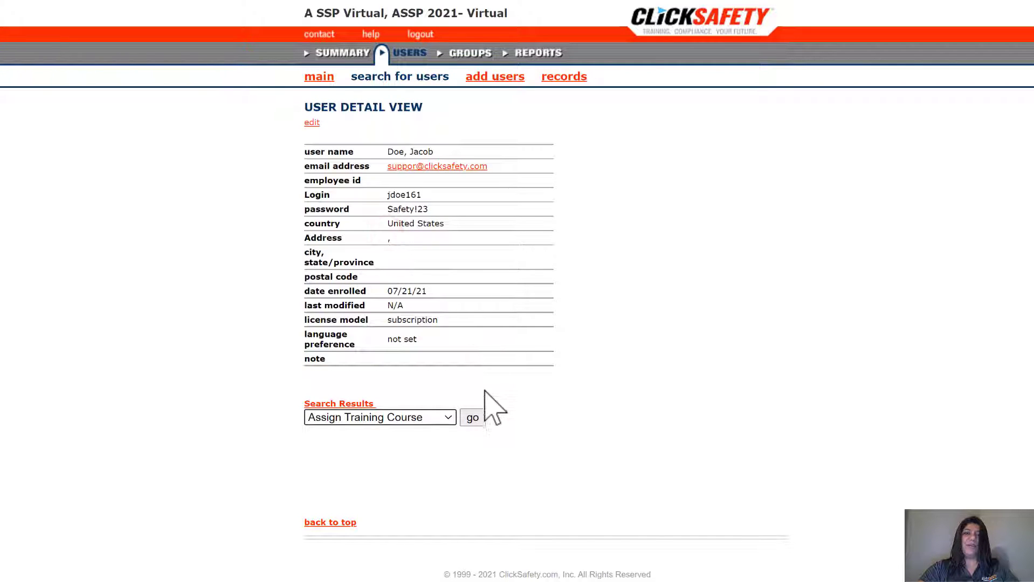
click(477, 423)
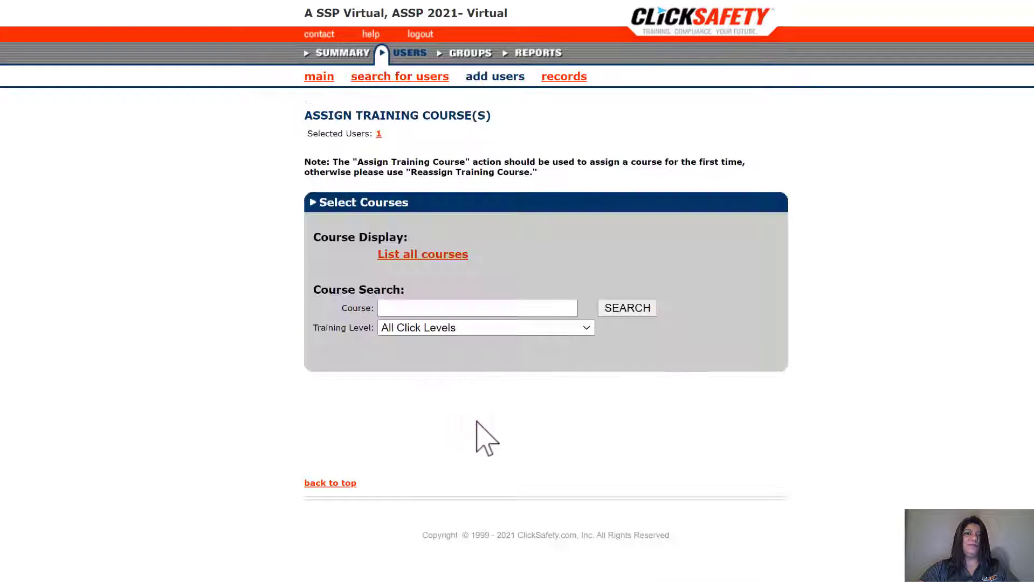
- Search courses for 'OSHA' and select OSHA 10-Hour General Industry
click(431, 308)
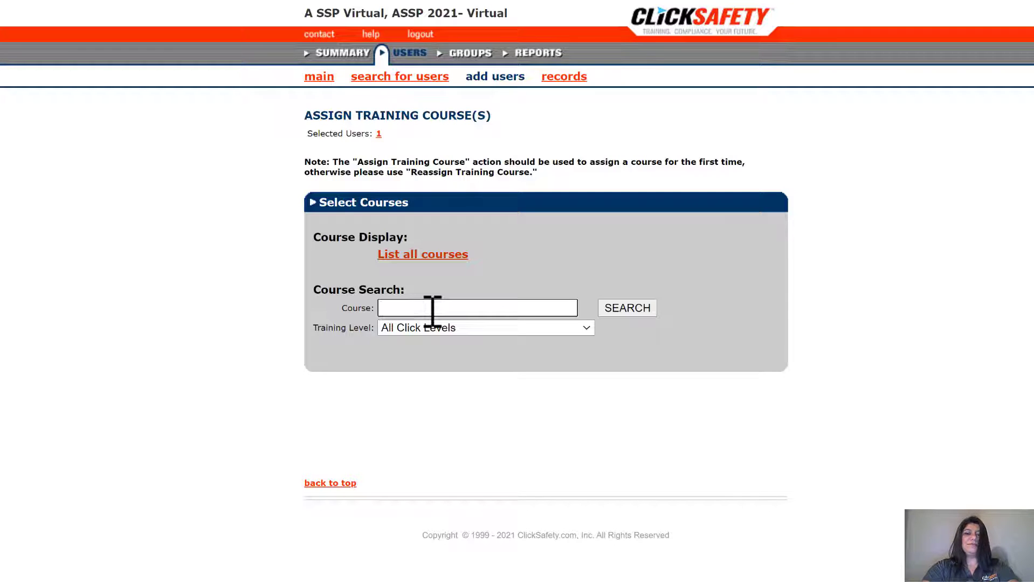
text(OSHA)
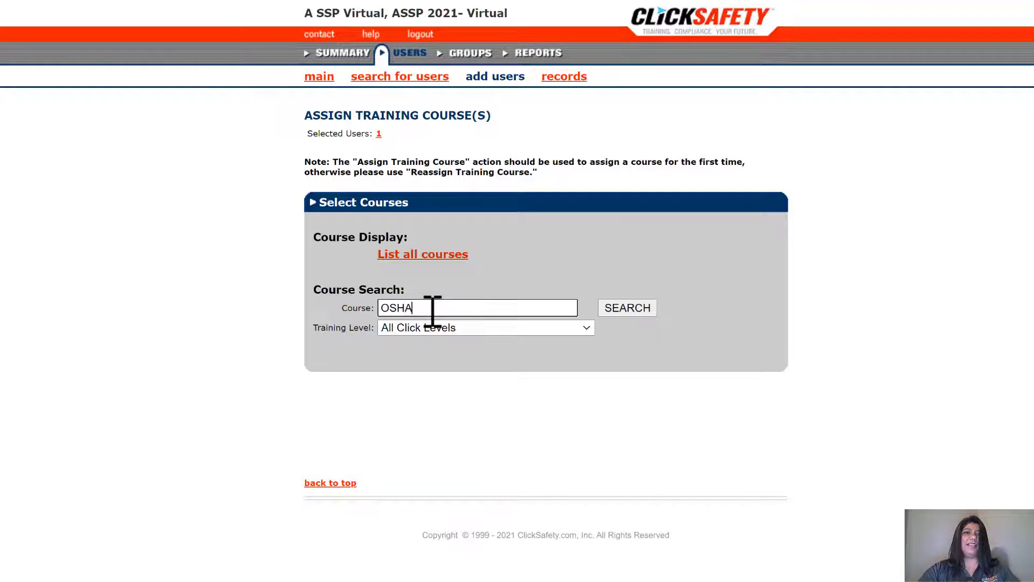
click(626, 309)
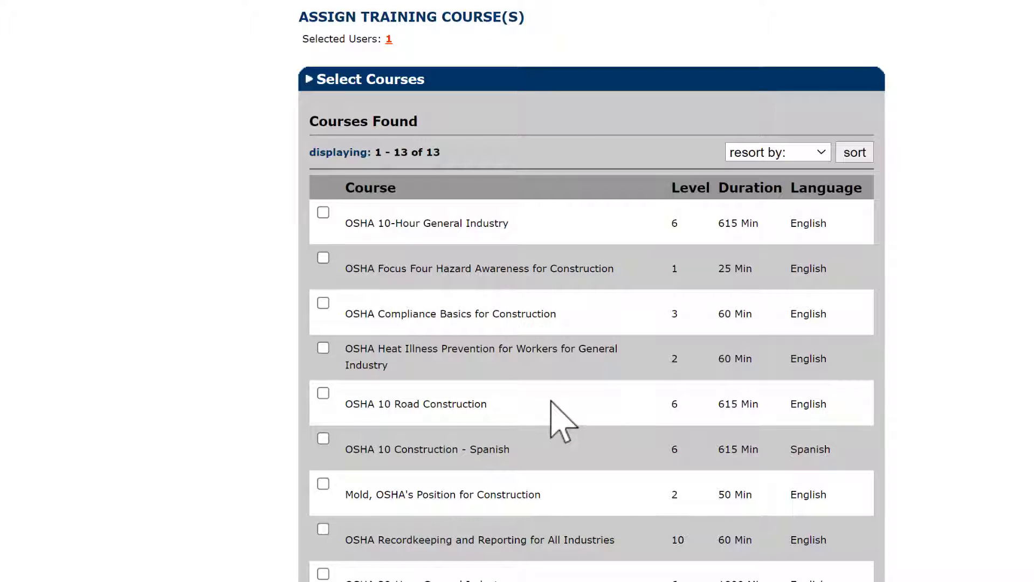
scroll(550, 401, down, 2)
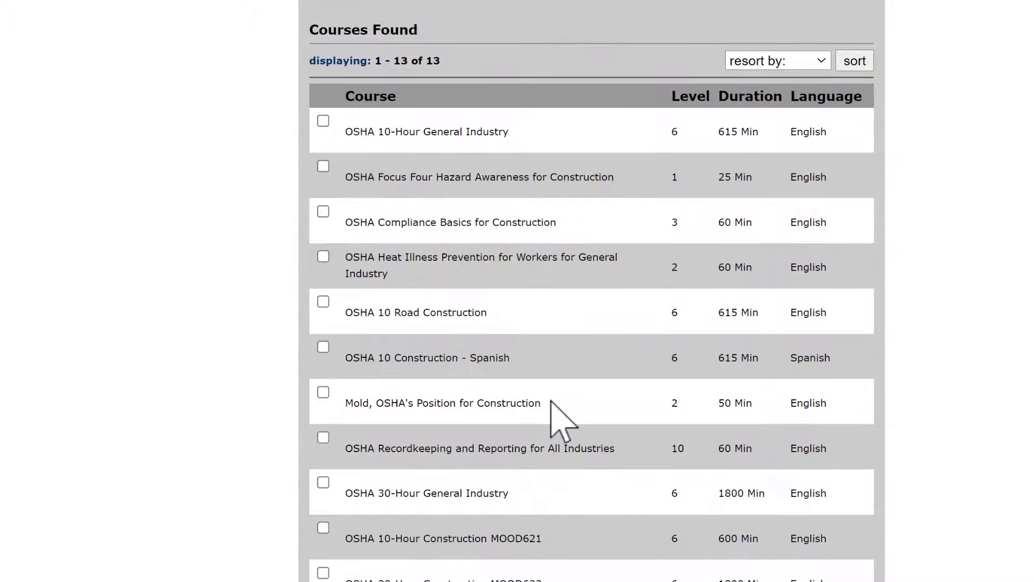
scroll(563, 421, down, 2)
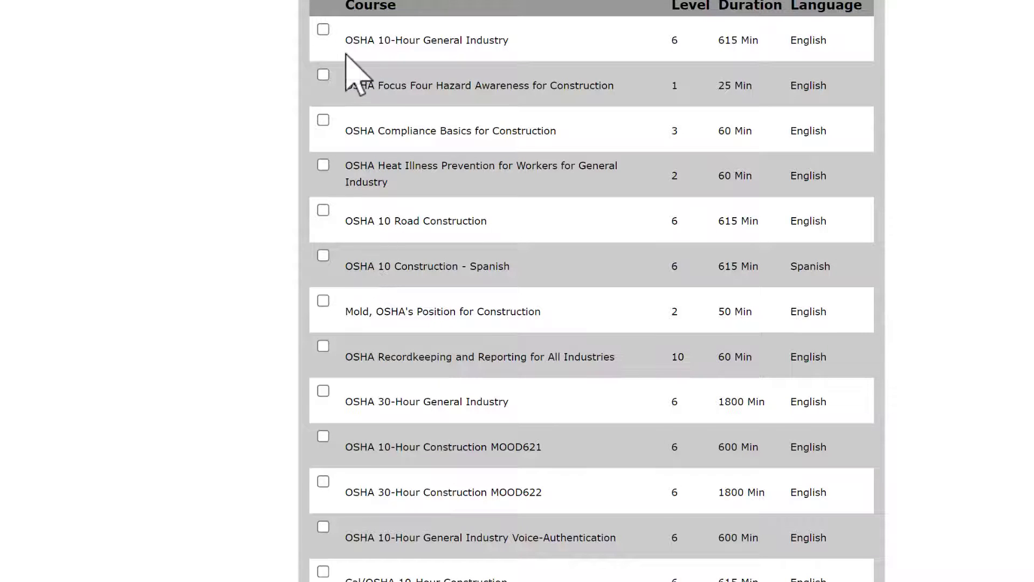
click(324, 30)
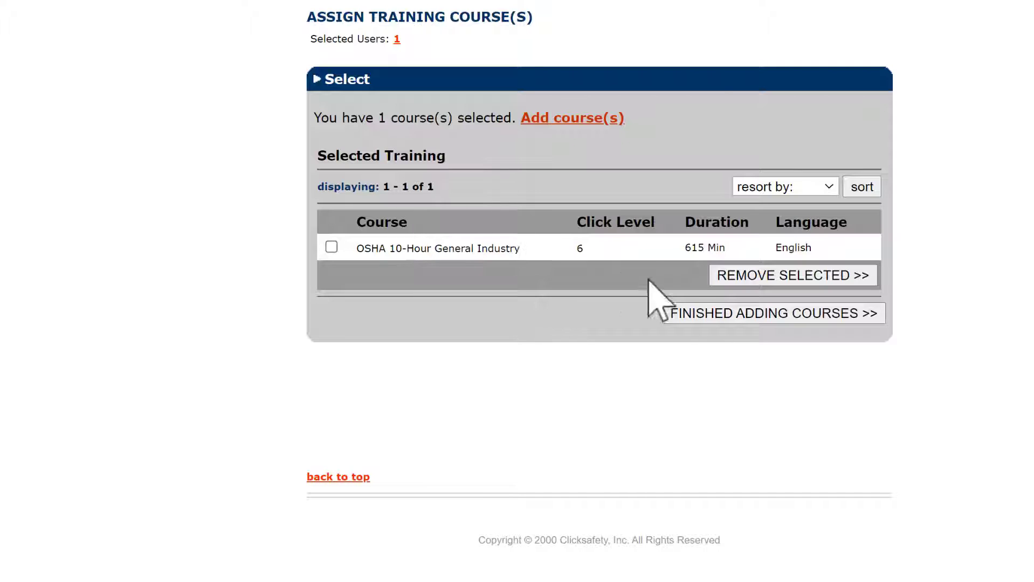
- Set the course's completion-by date to 02/20/22 and finish the assignment
click(727, 313)
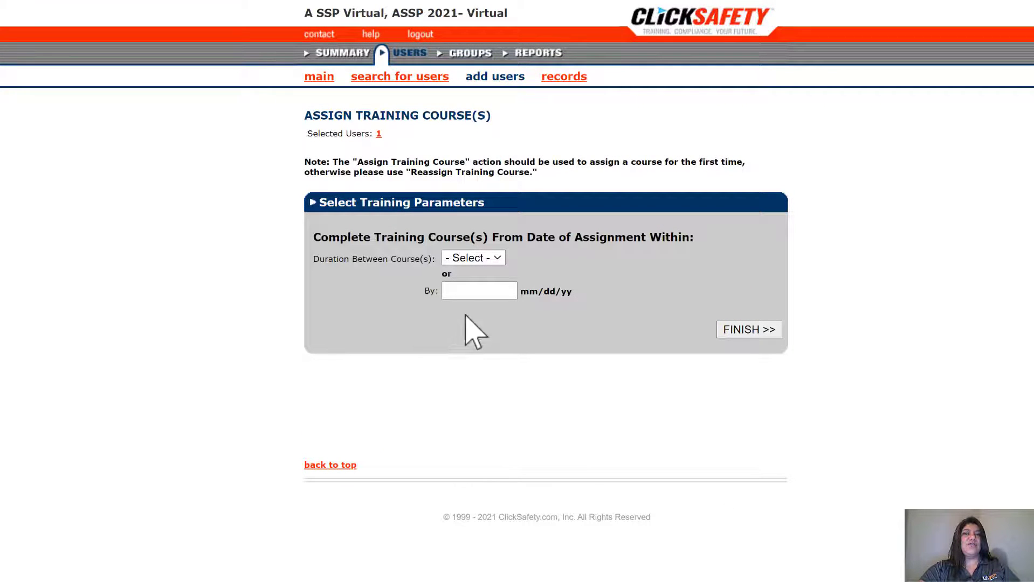
click(497, 291)
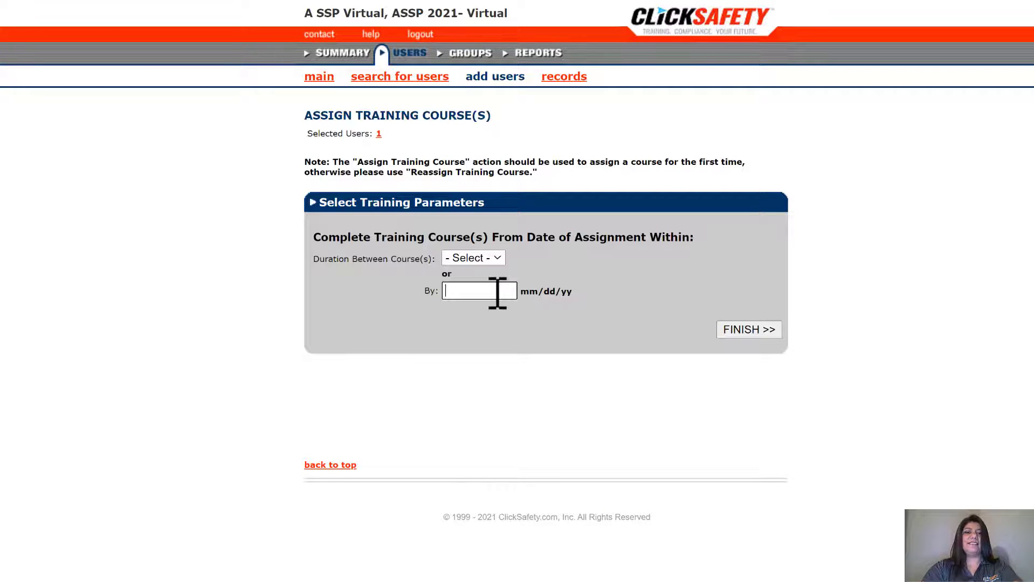
text(02)
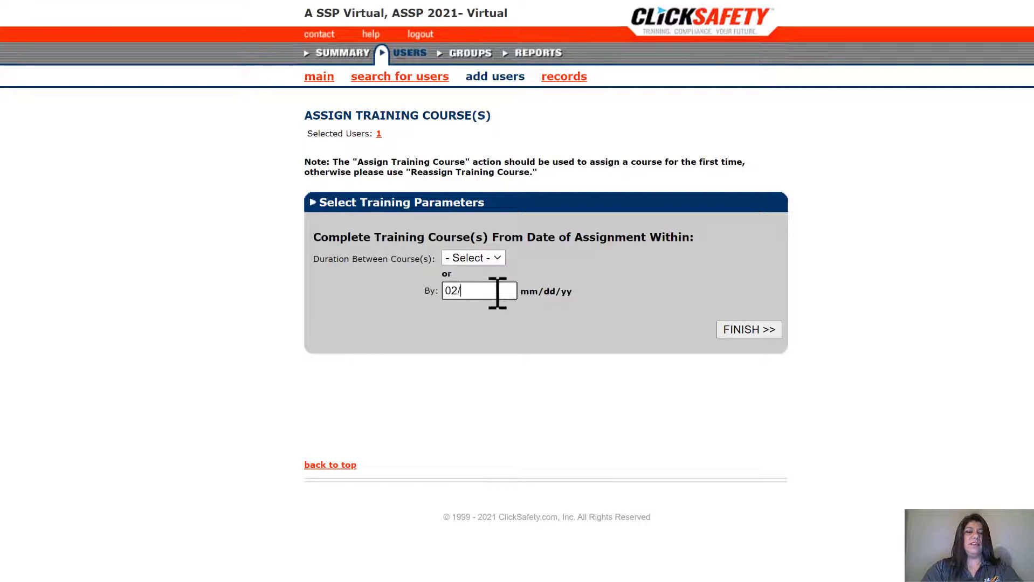
text(/20/)
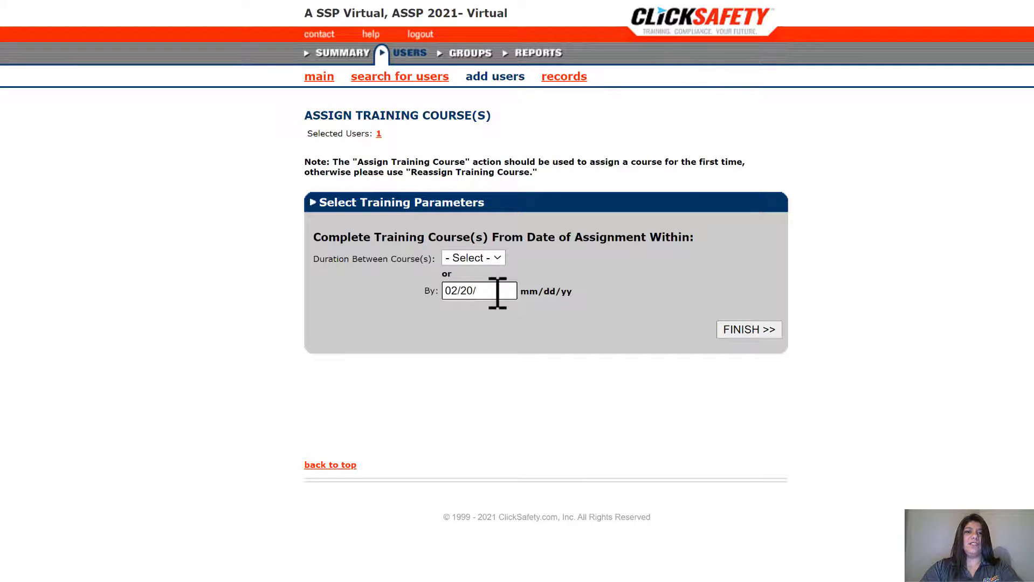
text(22)
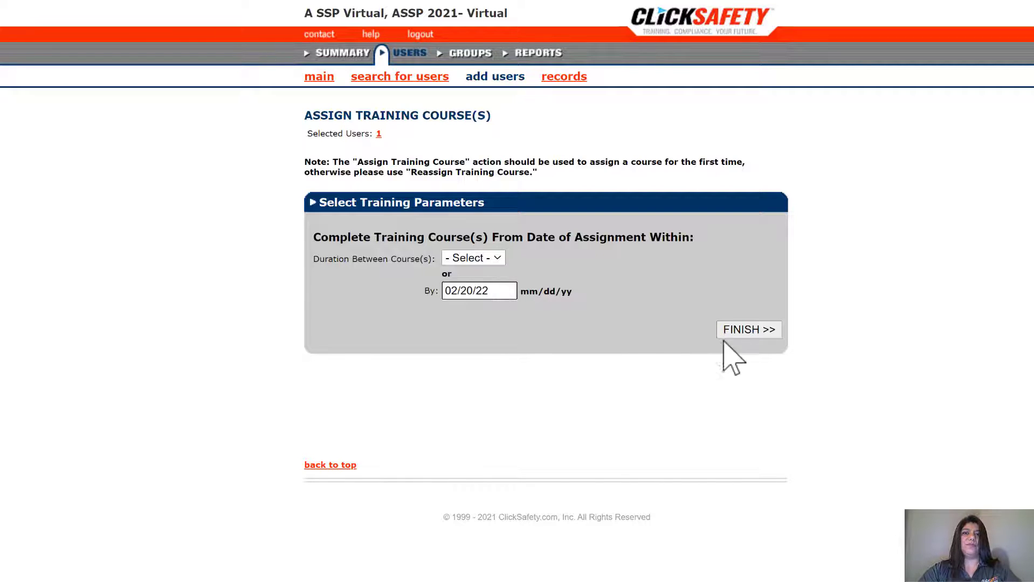
click(753, 329)
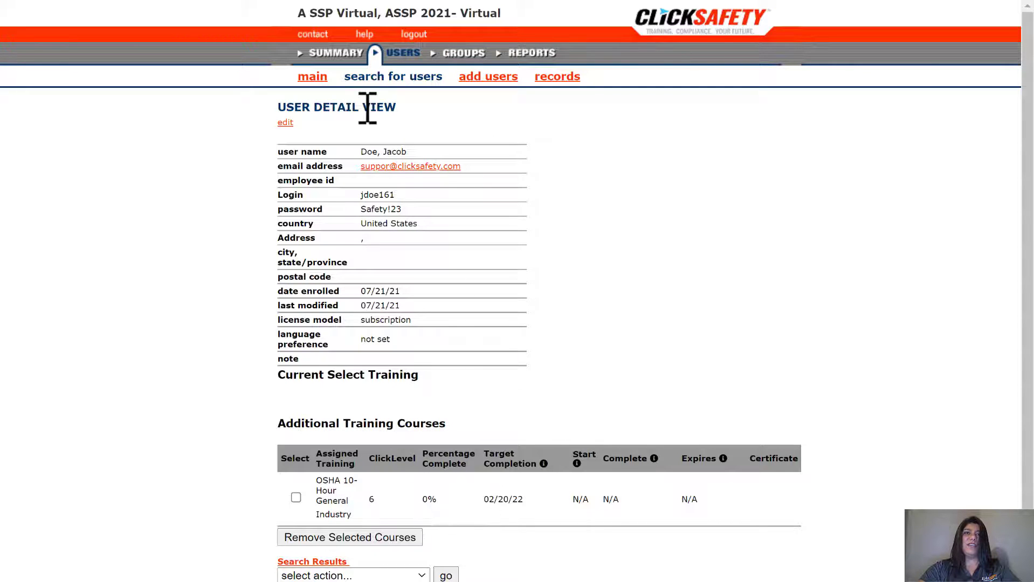
- After reviewing the OSHA 10-Hour assignment in User Detail View, return to SUMMARY
click(348, 54)
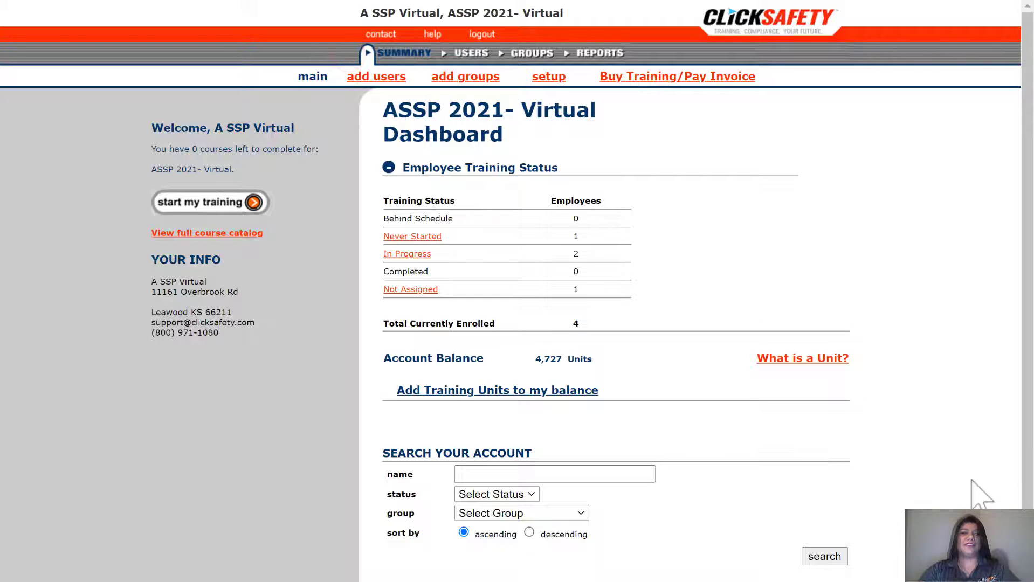
- Search the account by a user's first name, finding one user with 1 course
click(862, 235)
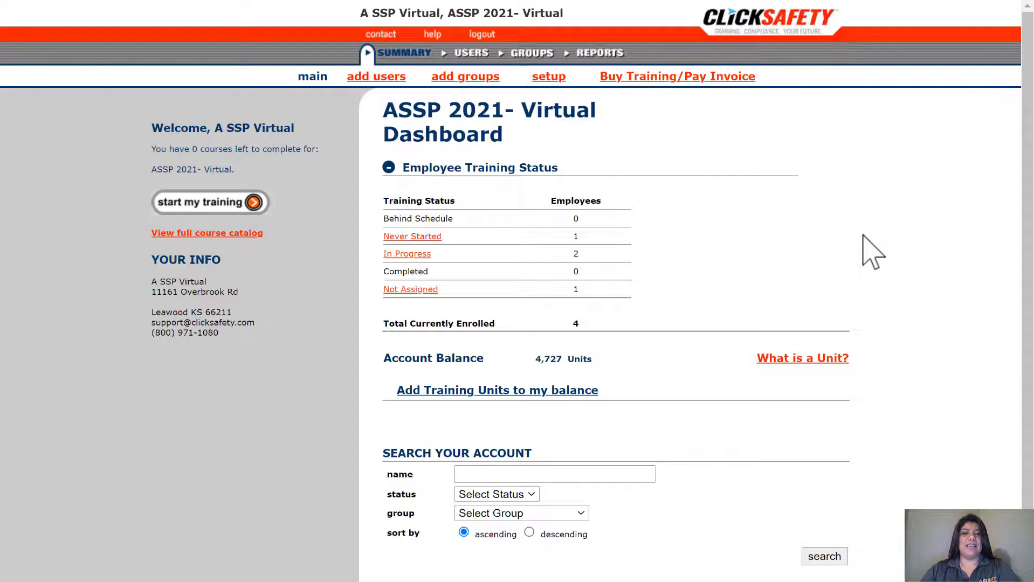
click(481, 472)
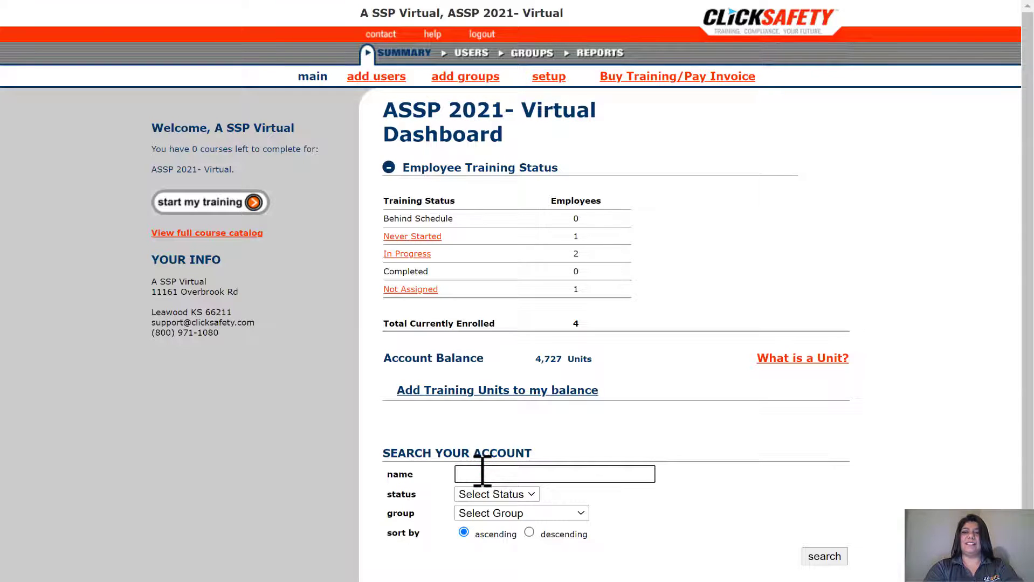
text(Jane)
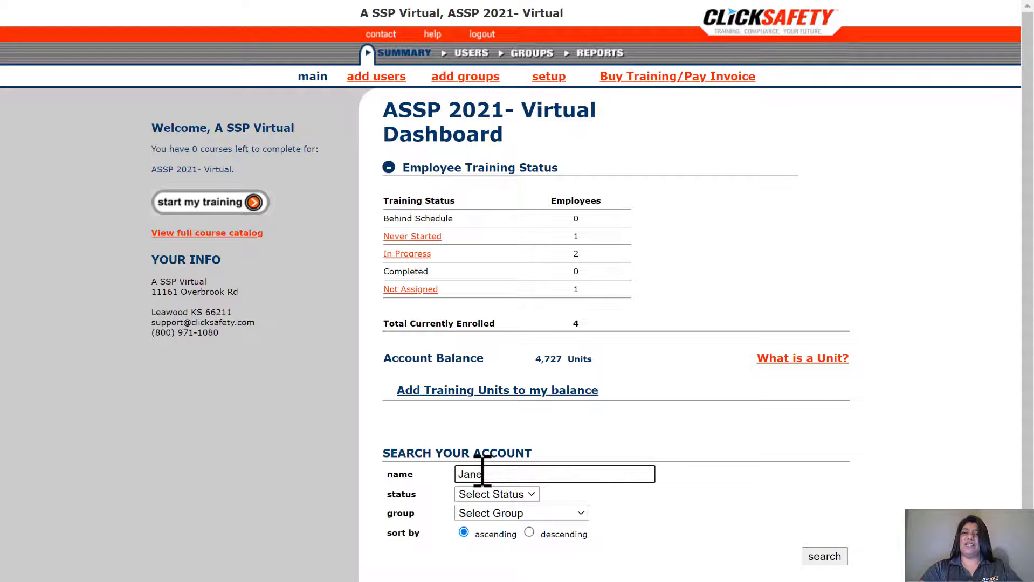
click(811, 555)
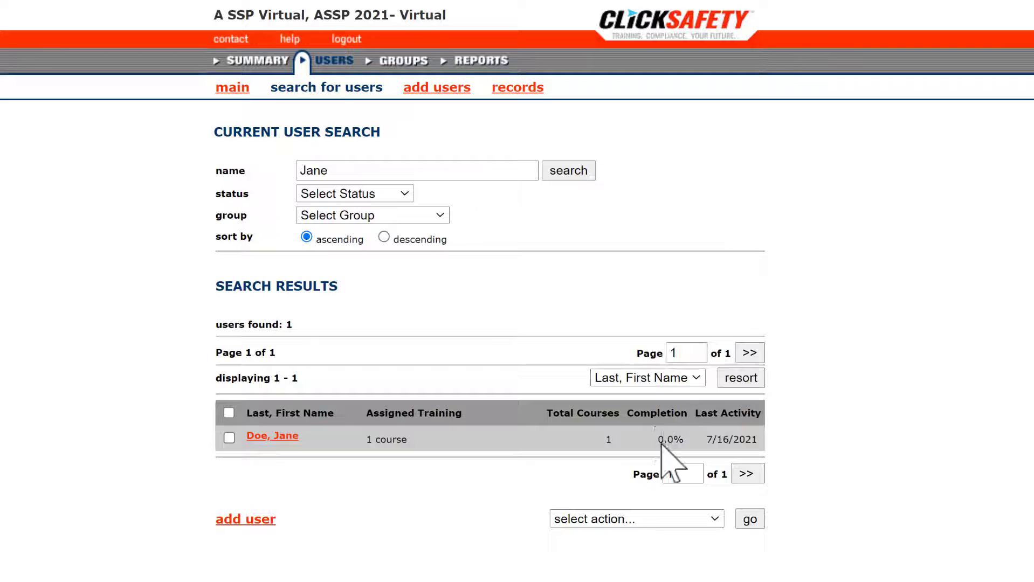
- Open the found user's detail record to review it
click(288, 436)
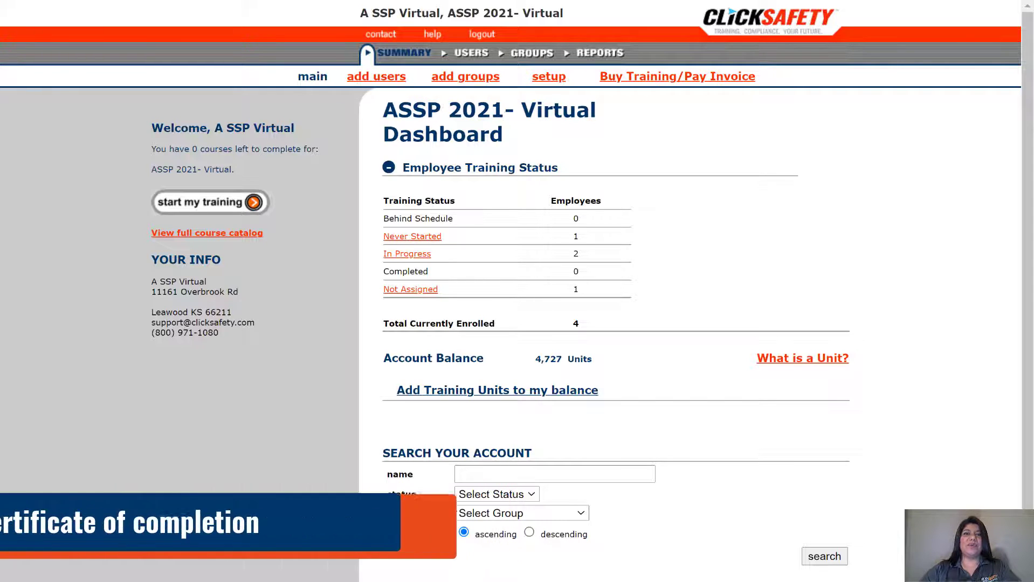
- Search the account by another first name, finding one user with 3 courses at 33.3%
click(770, 443)
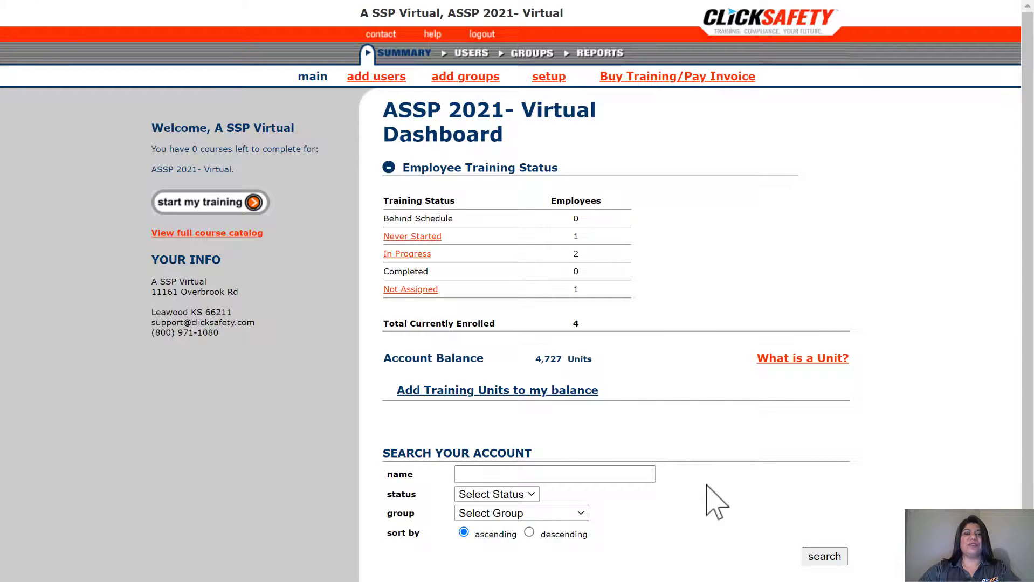
click(642, 475)
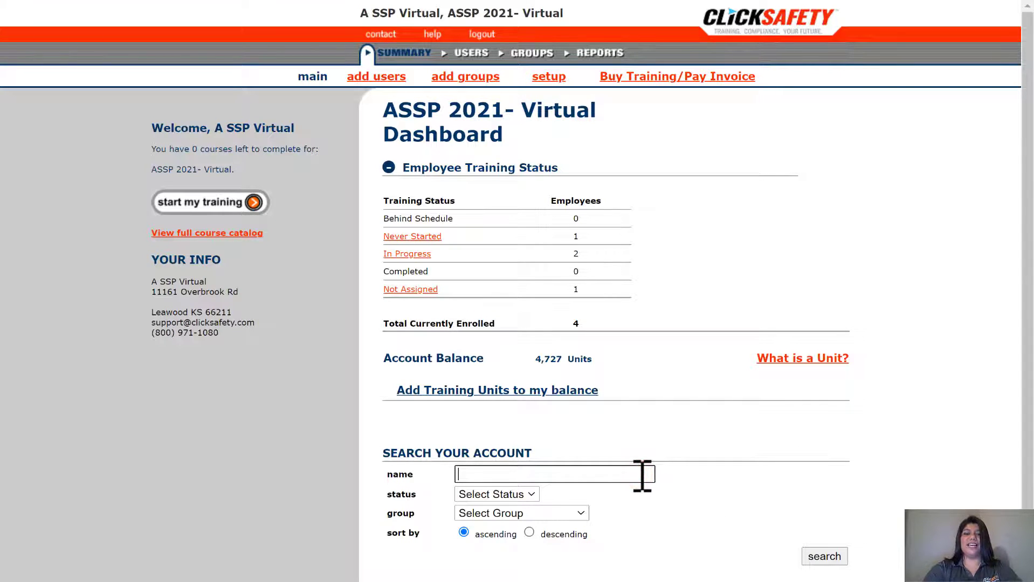
text(john)
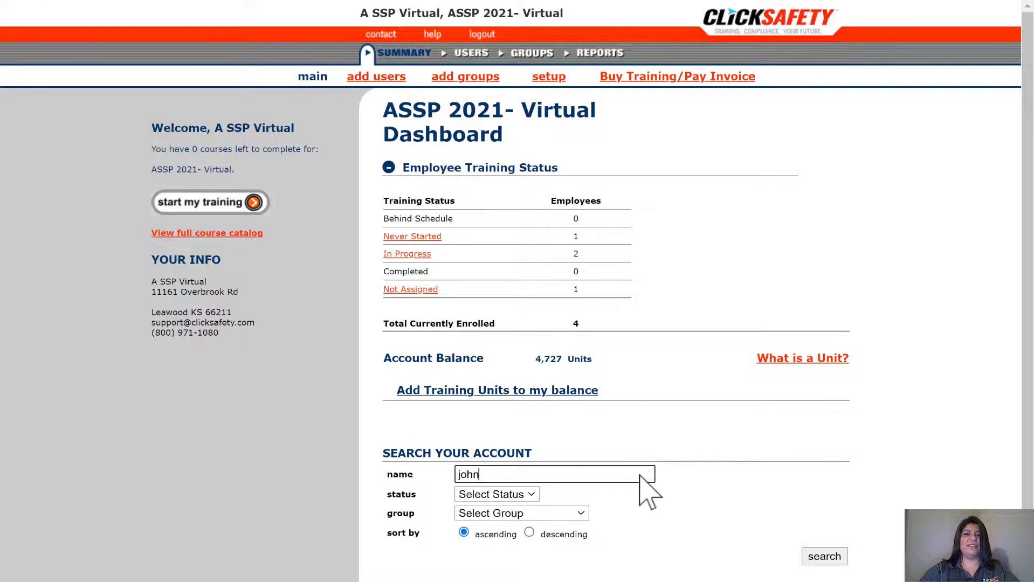
click(811, 551)
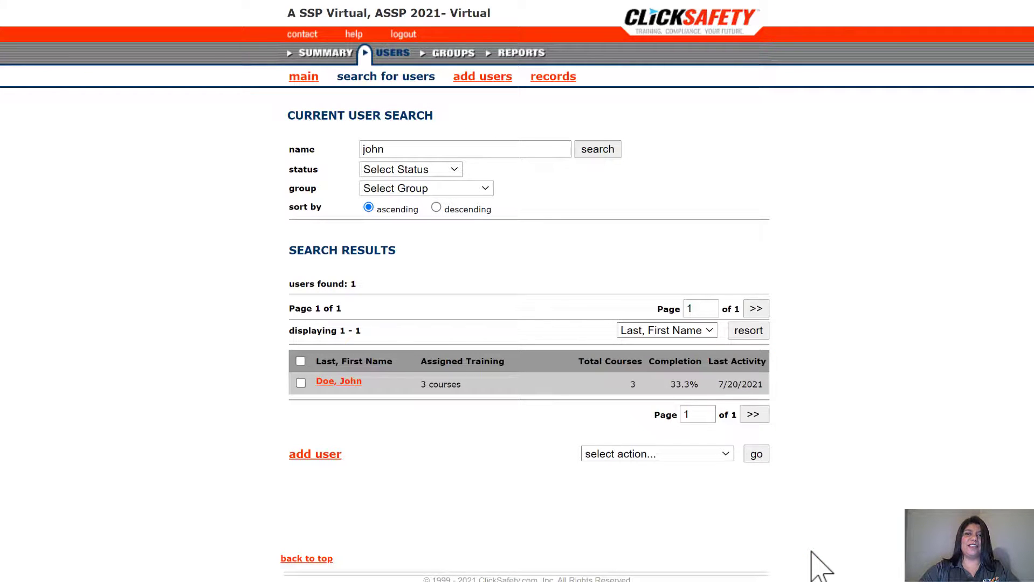
- Open the user's detail record and view their Fall Protection for Construction certificate
click(354, 381)
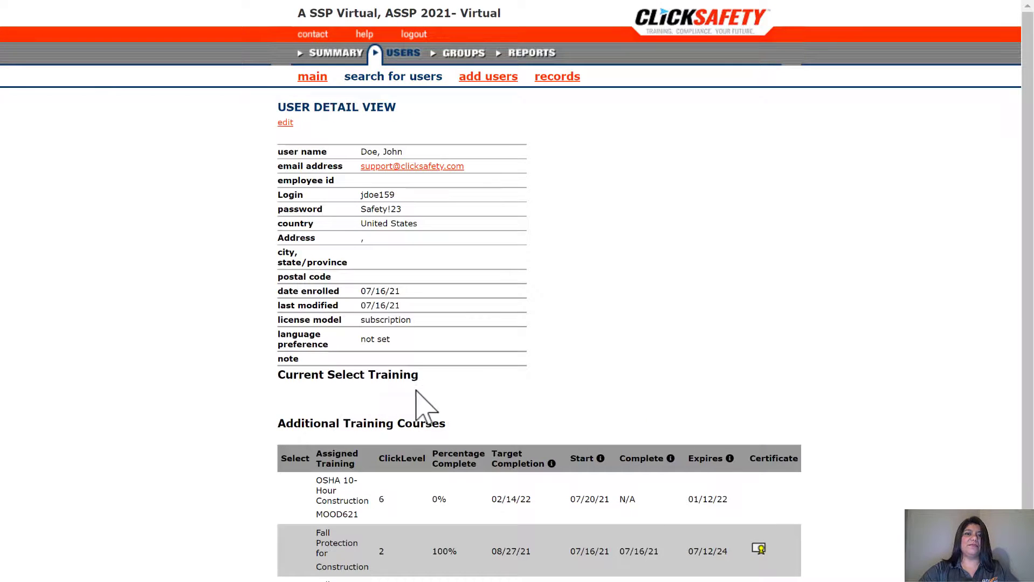
scroll(440, 394, down, 1)
scroll(450, 410, down, 3)
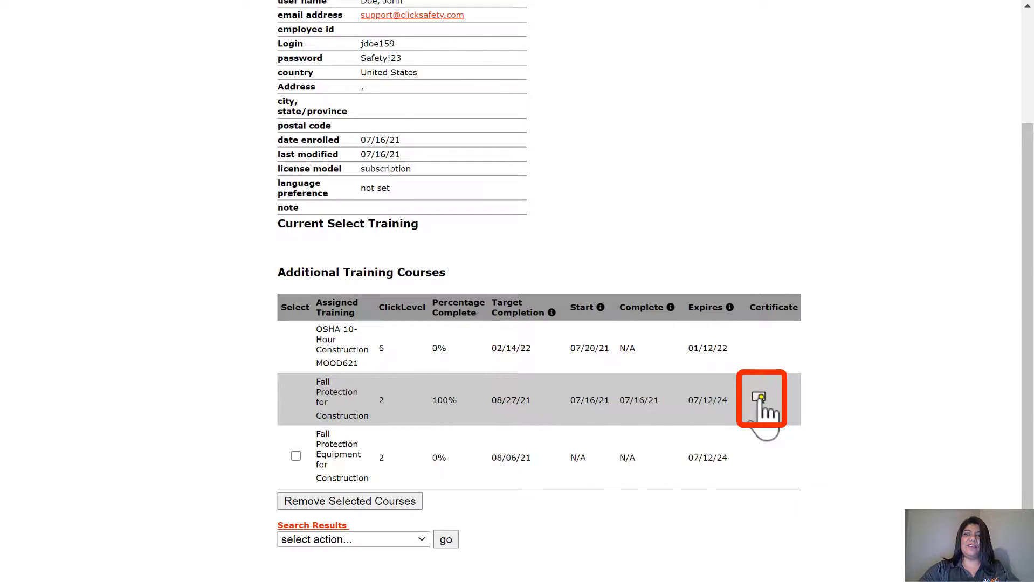
click(759, 398)
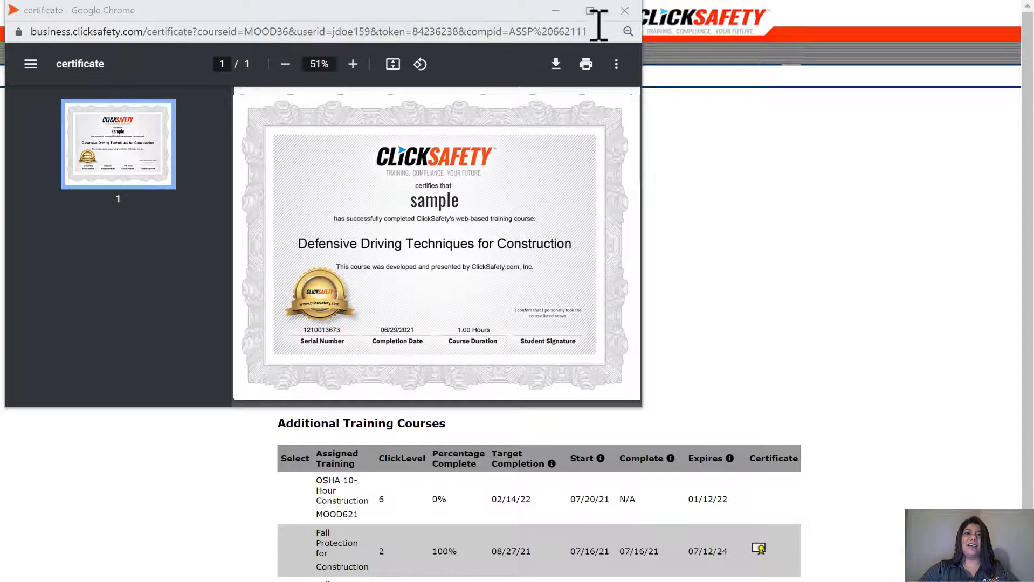
- Maximize the certificate PDF window to review the certificate
click(590, 10)
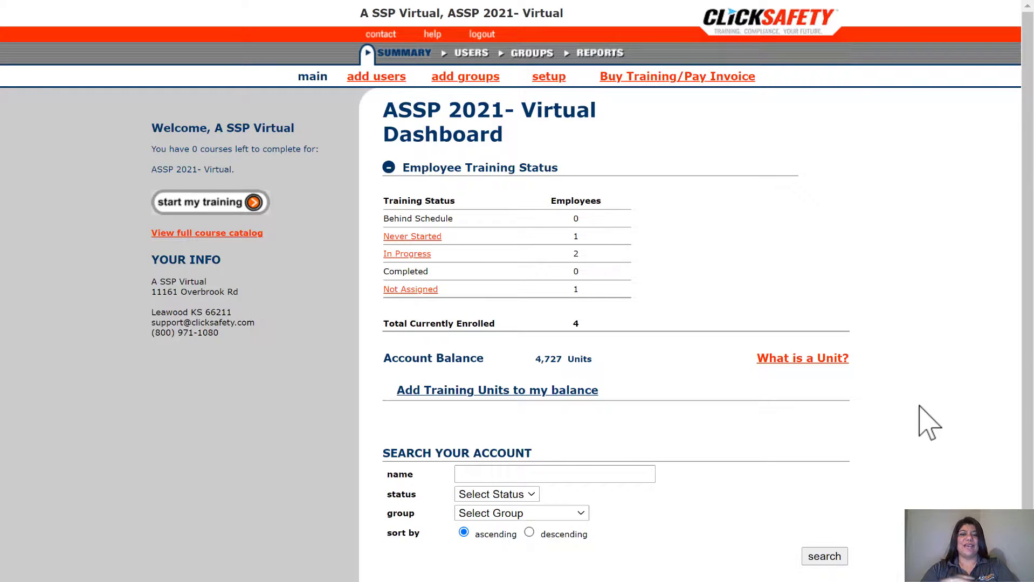
- Search users by first name and open the single matching user's record (3 courses, 33.3% complete)
click(639, 474)
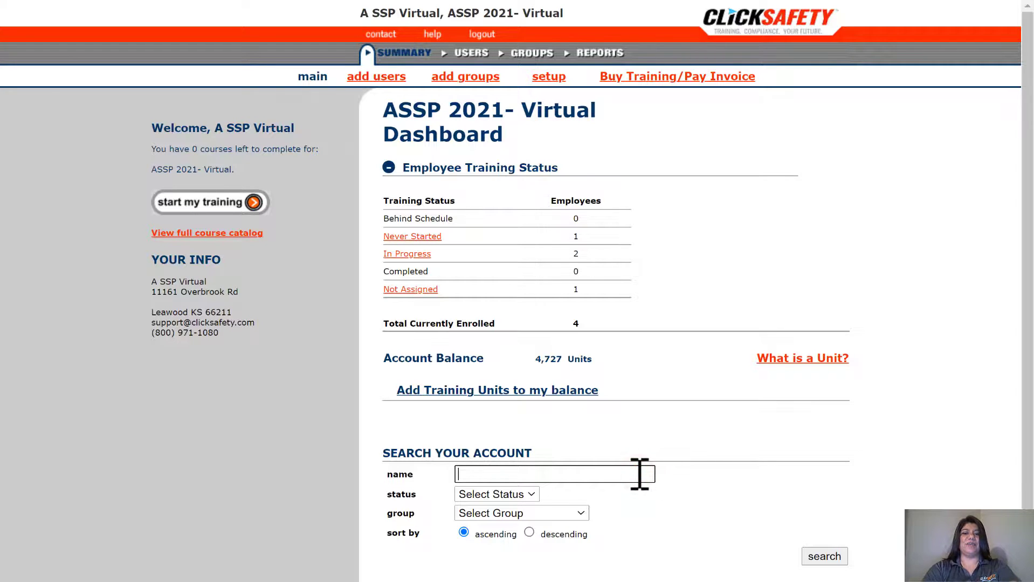
text(John)
click(825, 556)
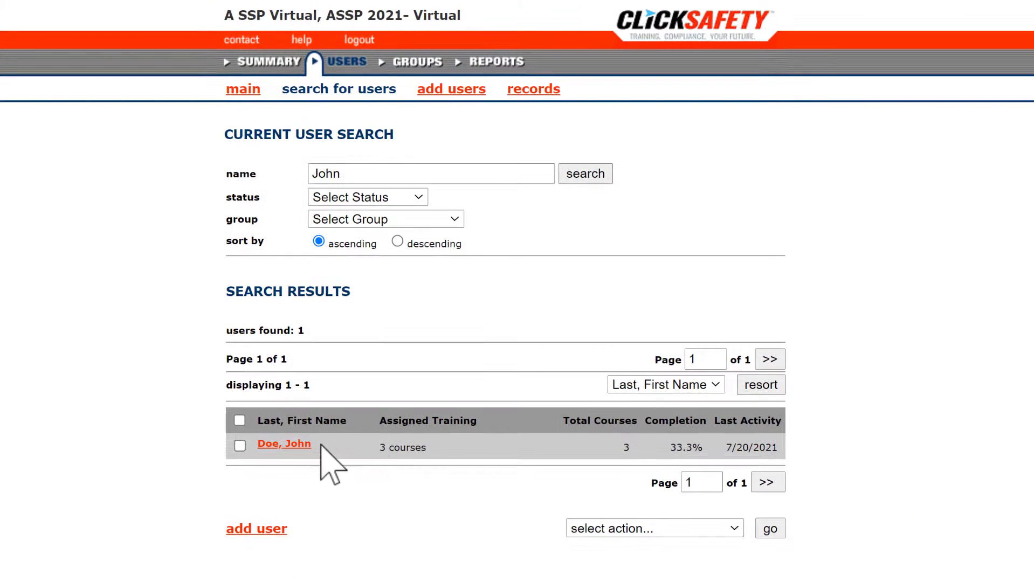
click(291, 443)
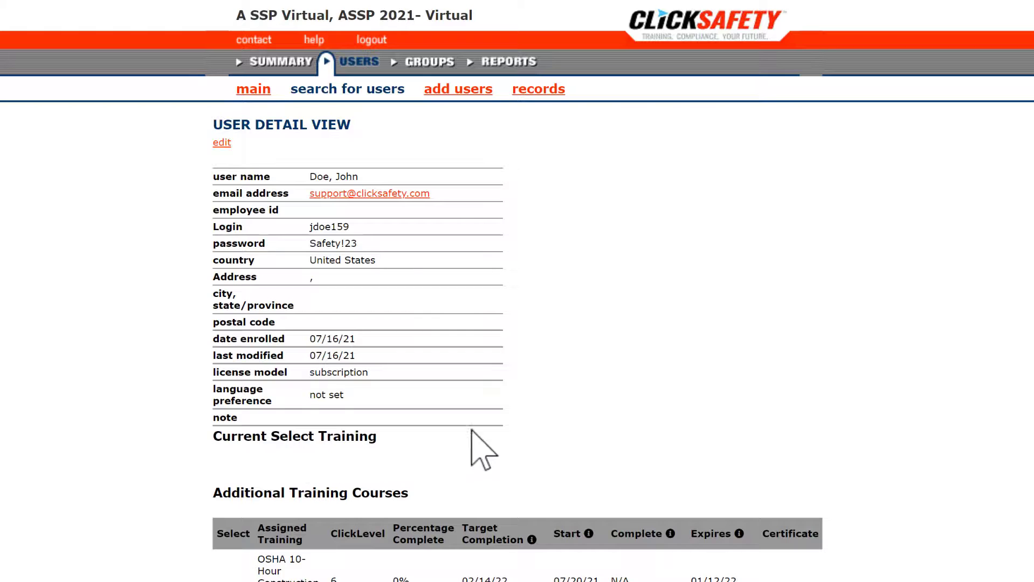
- Select Fall Protection Equipment for Construction under Additional Training Courses and remove it from the user
click(704, 415)
scroll(549, 525, down, 5)
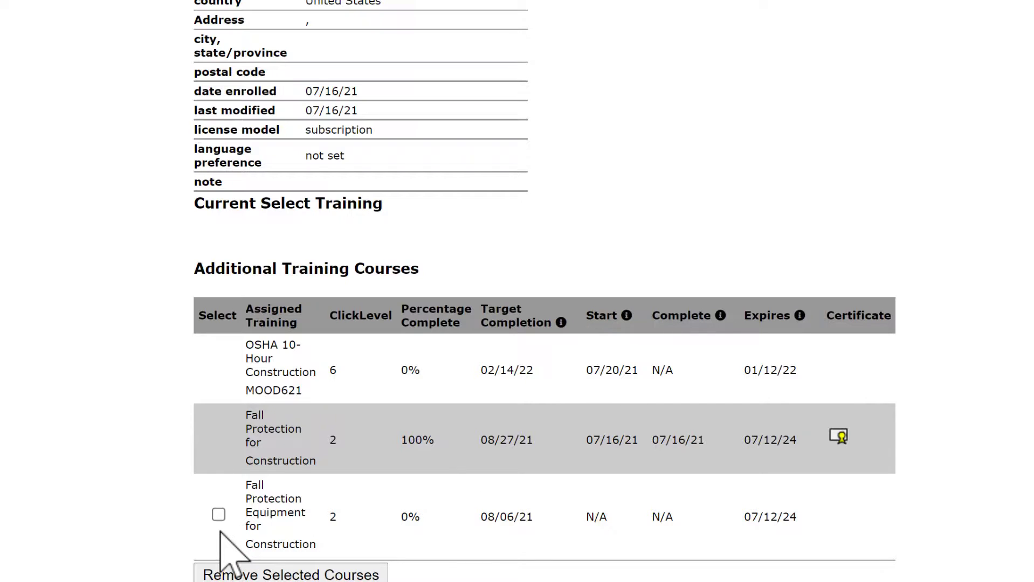
click(218, 514)
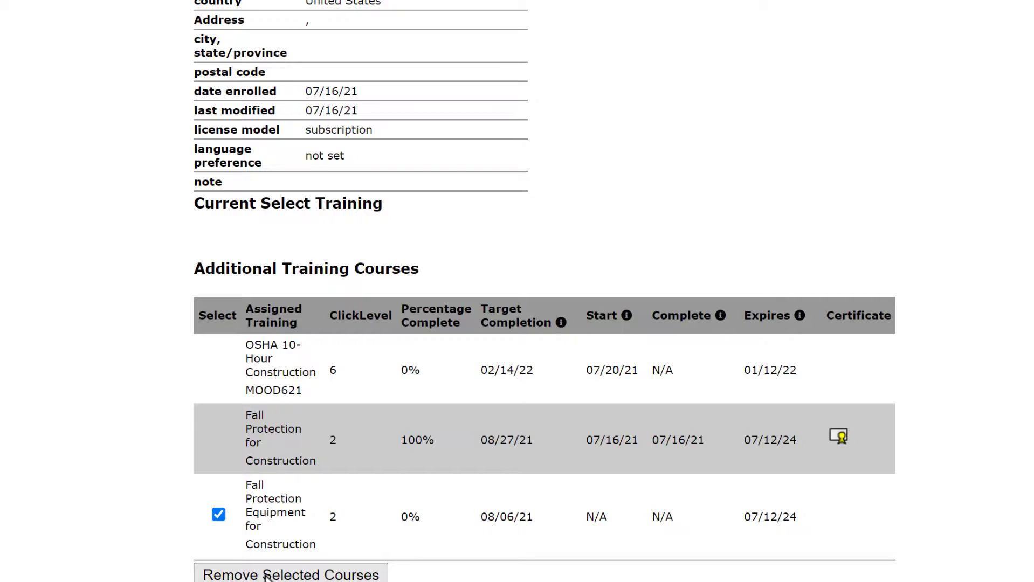
click(264, 576)
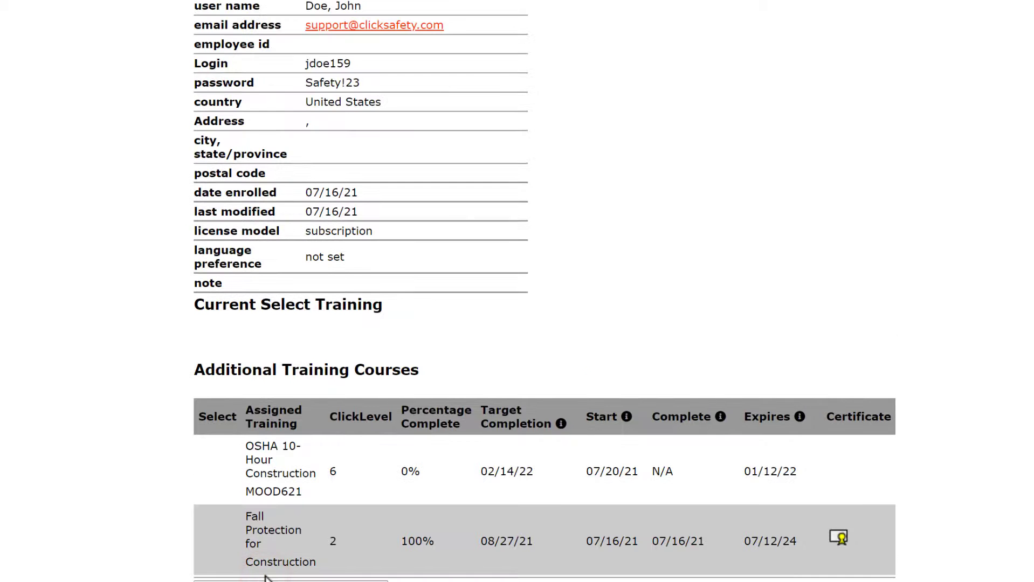